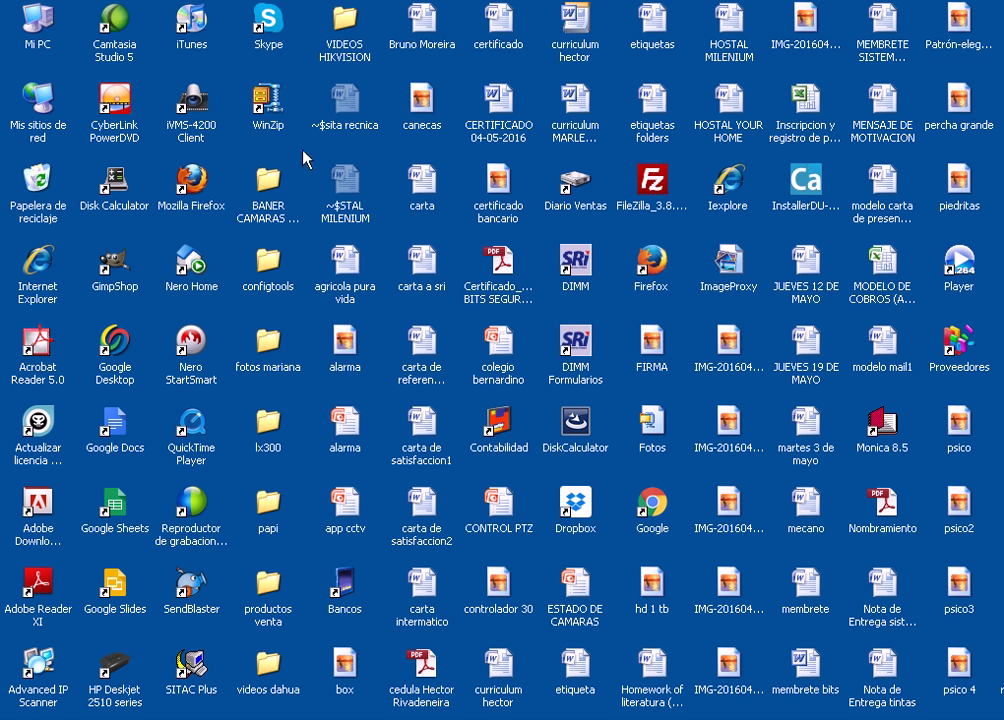
- Launch iVMS-4200 and register super user 'administrador' with a confirmed password and auto-login enabled
click(195, 105)
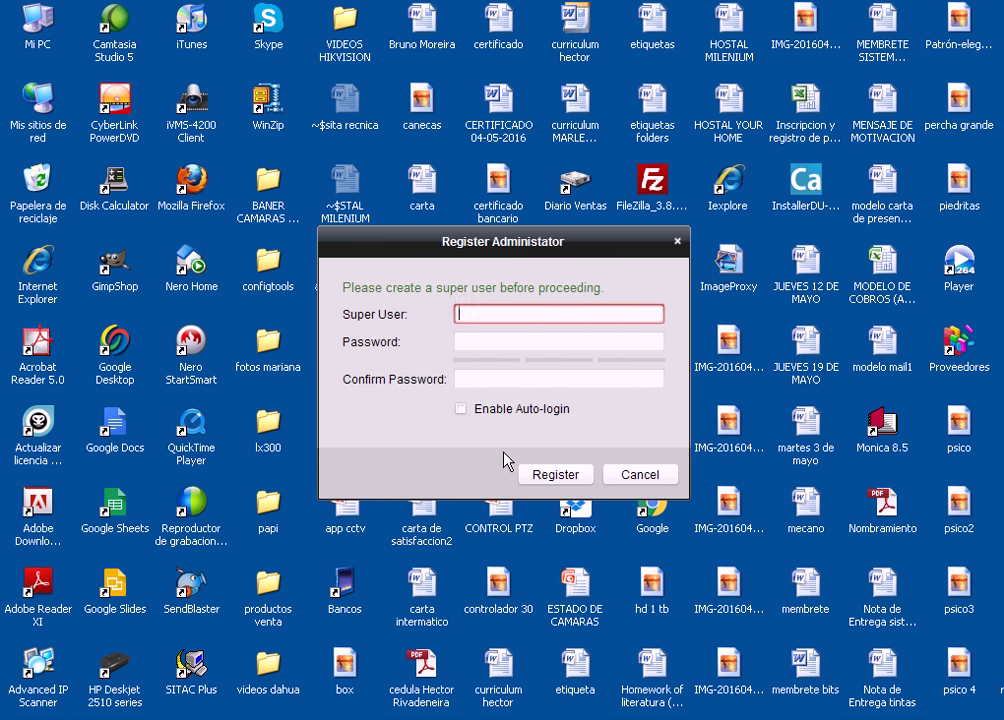
text(administrador)
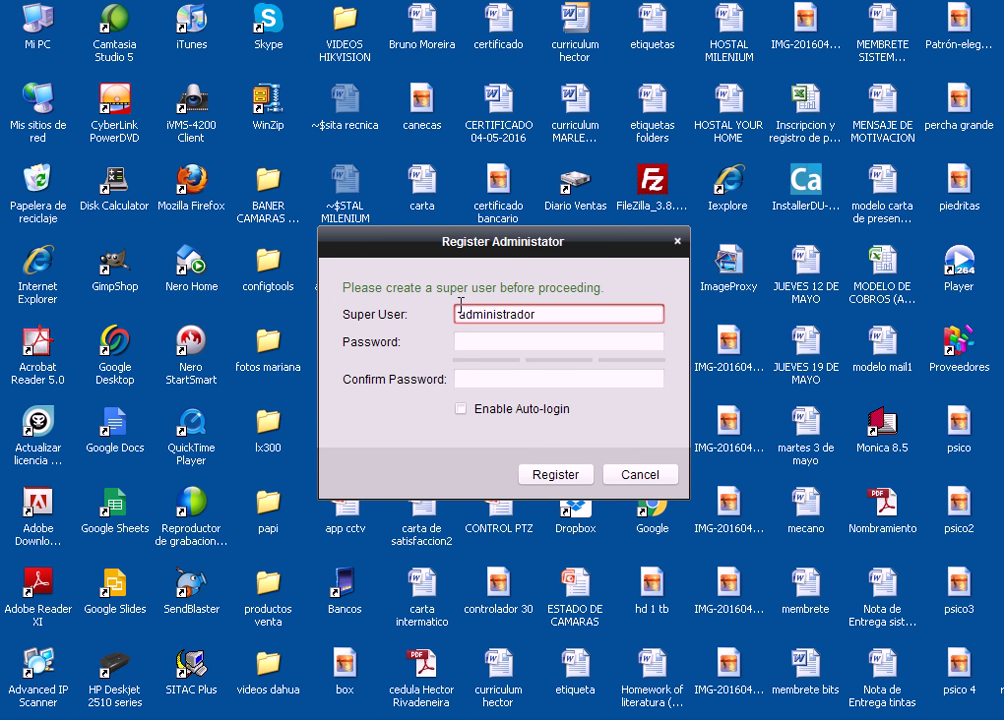
click(505, 345)
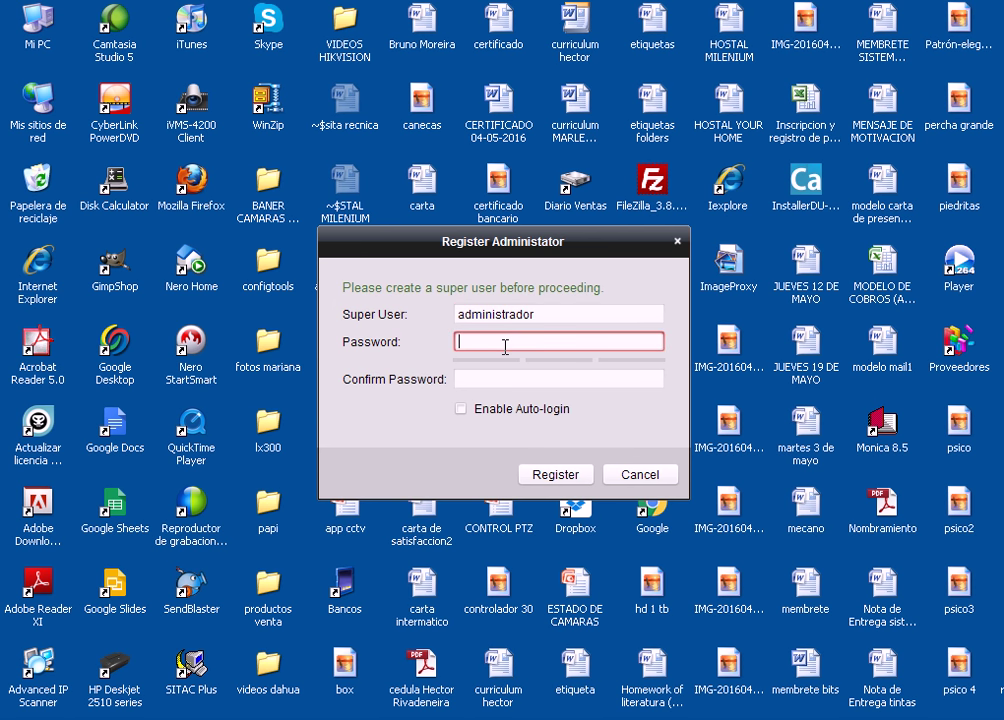
text(•••••••••)
click(502, 385)
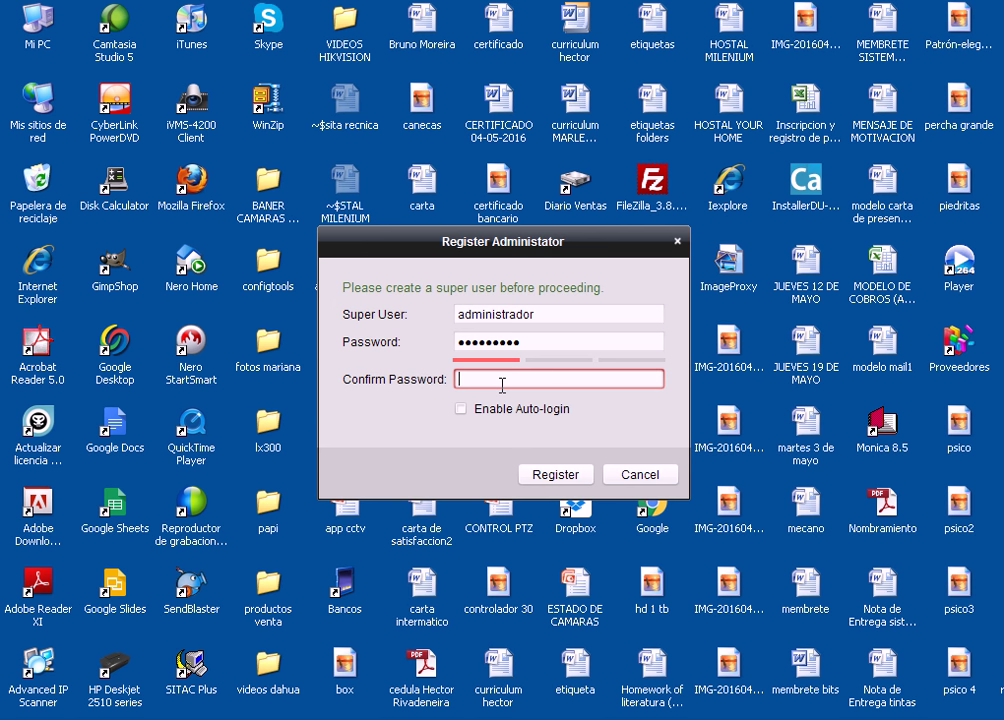
text(•••••••••)
click(462, 409)
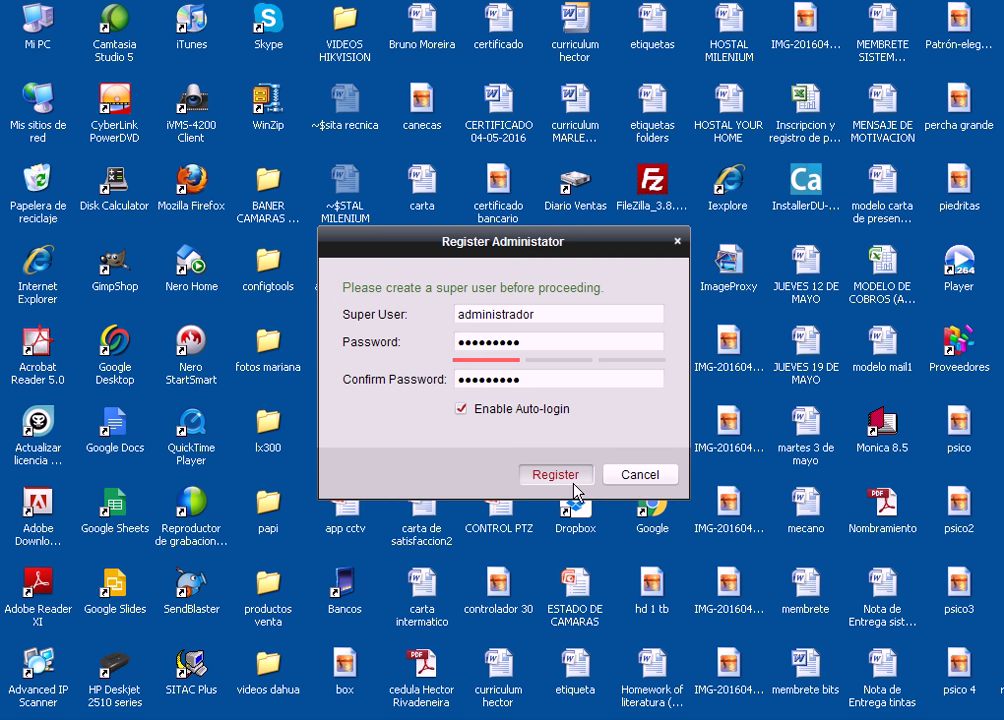
click(575, 490)
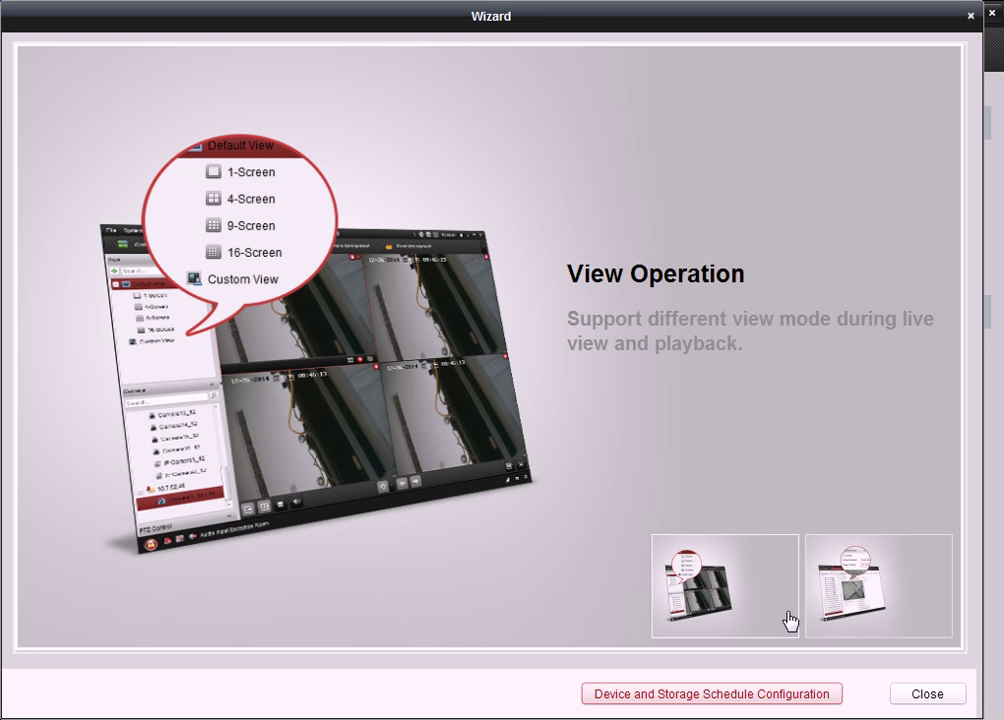
- Close the startup Wizard and the Help menu, then go to Device Management from the Control Panel
click(931, 694)
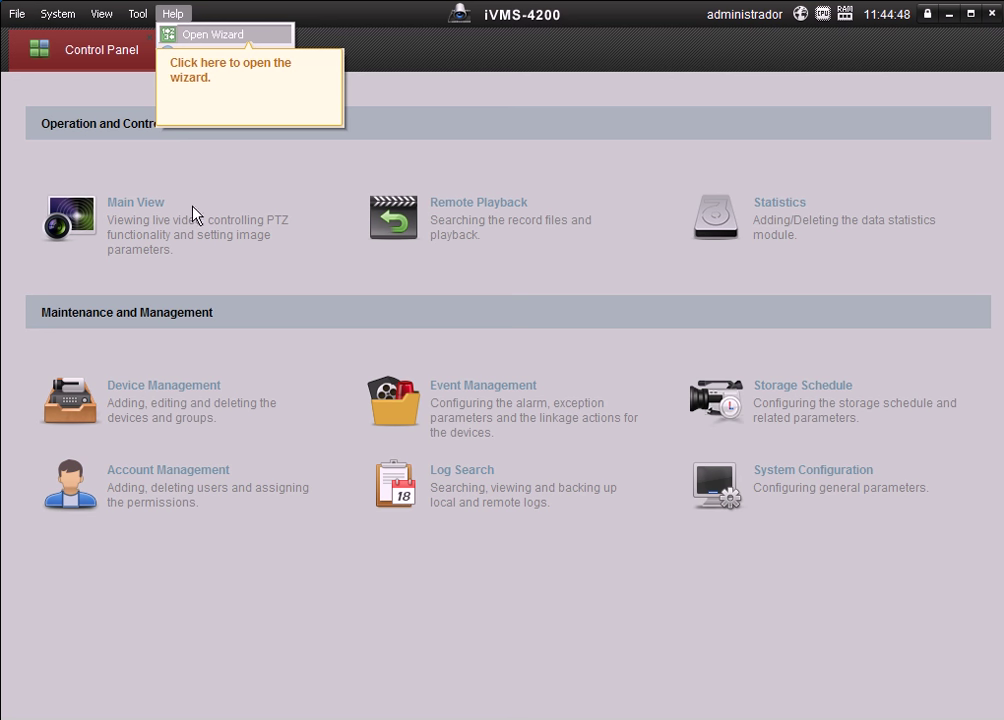
click(103, 45)
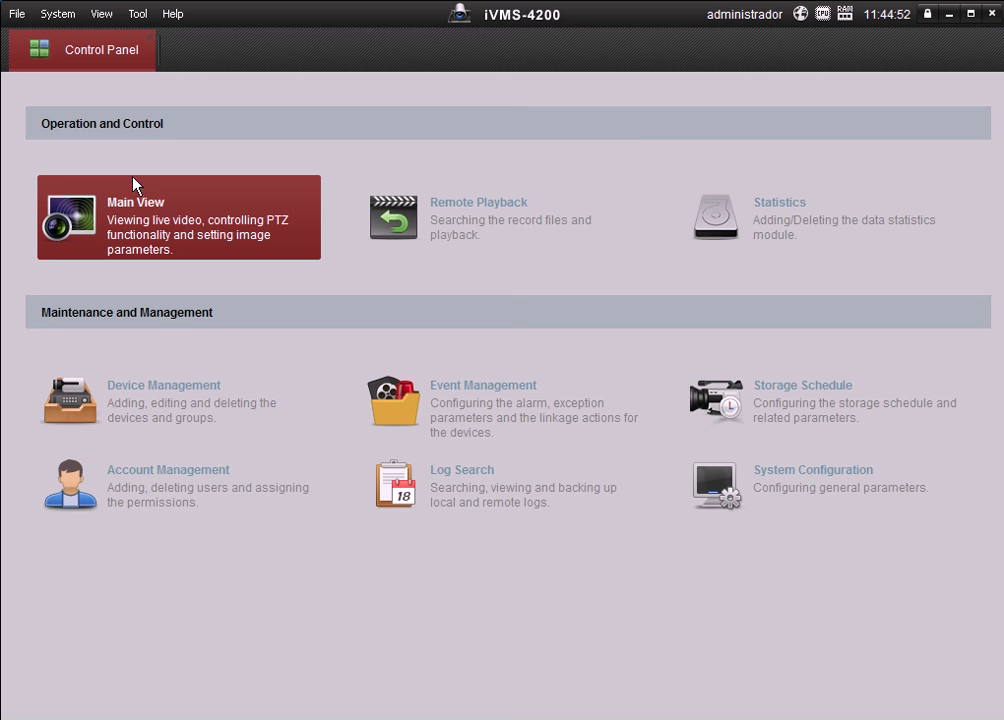
click(133, 415)
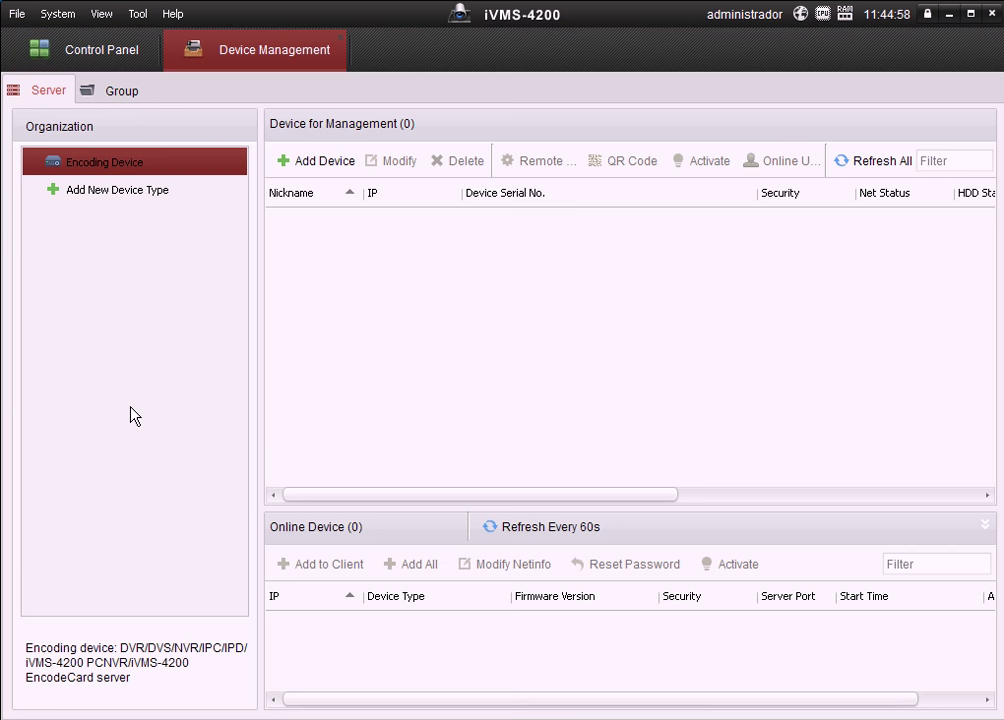
- Keep Encoding Device as the managed device type and open the Add device dialog
click(130, 203)
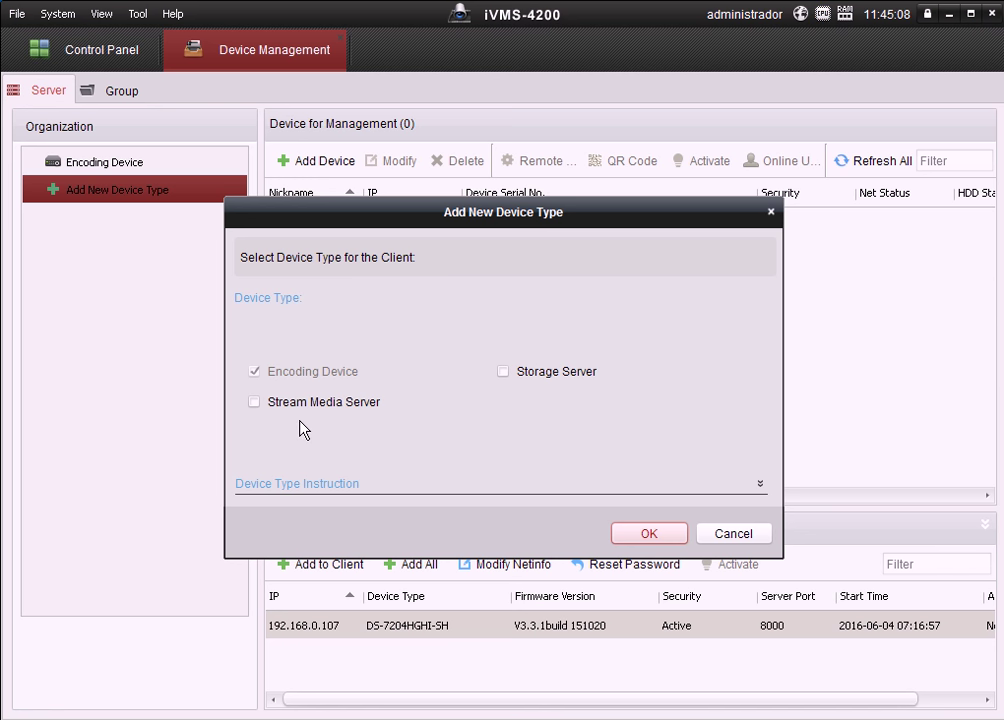
click(640, 532)
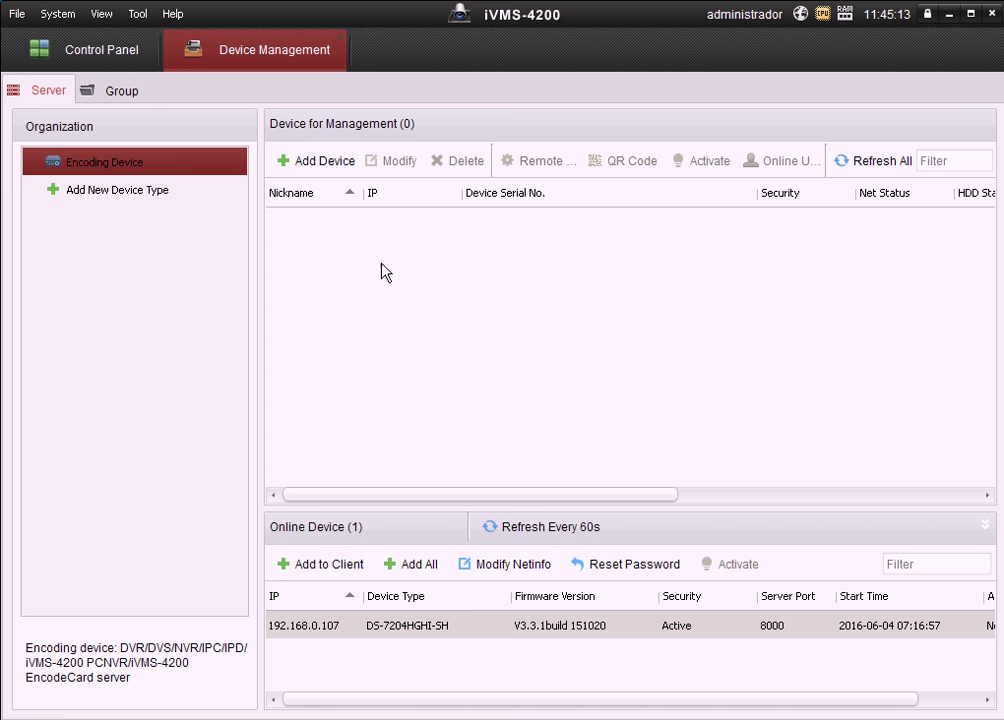
click(333, 163)
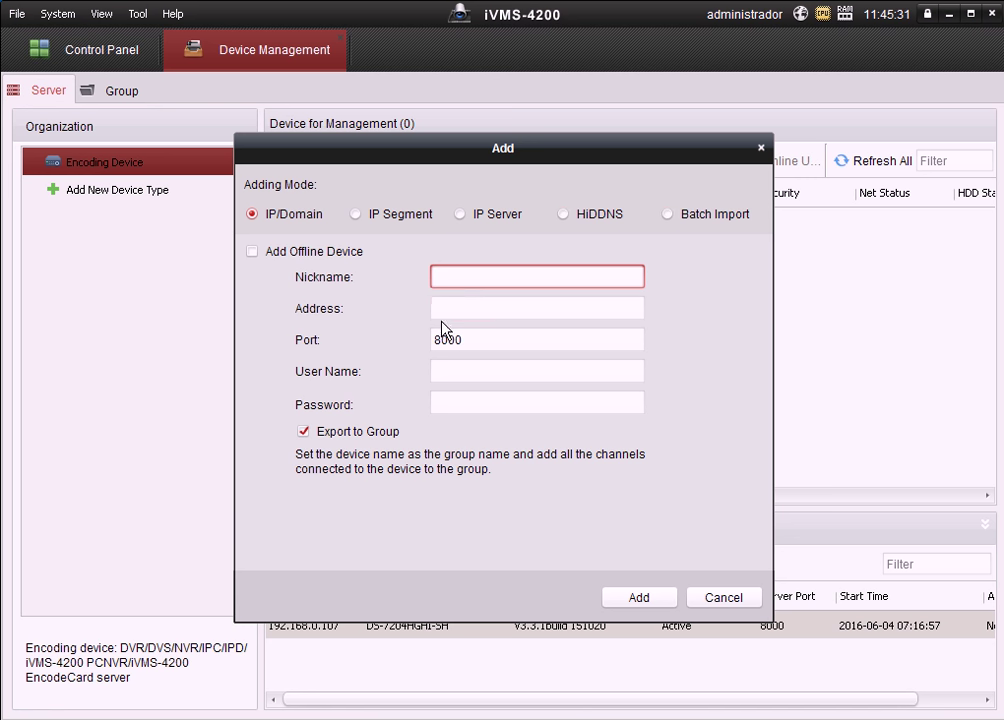
click(356, 214)
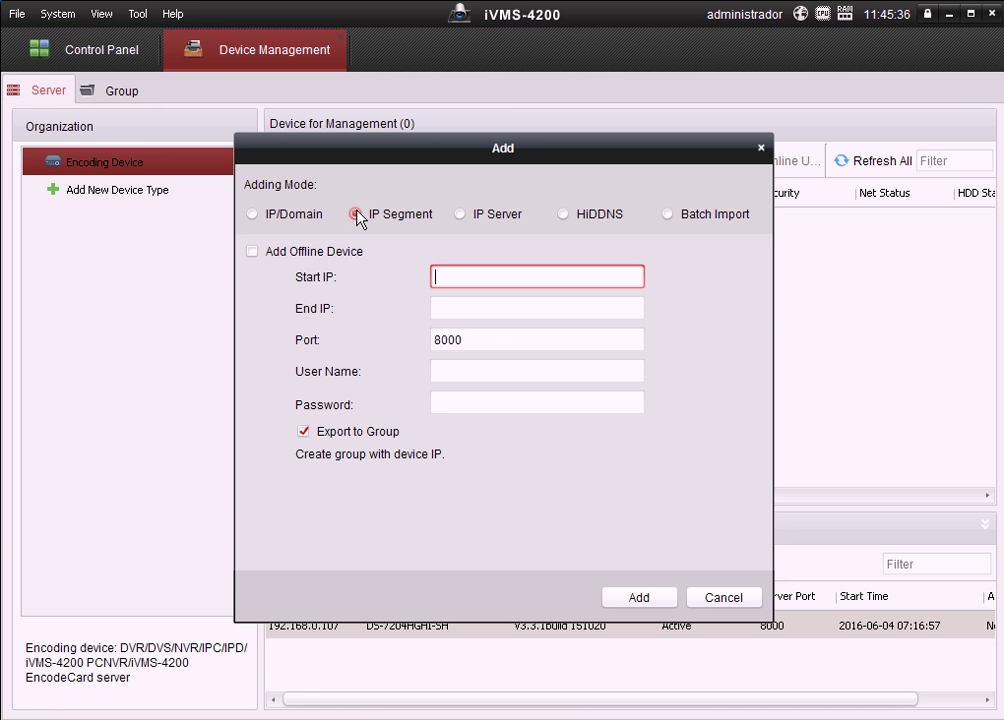
click(253, 214)
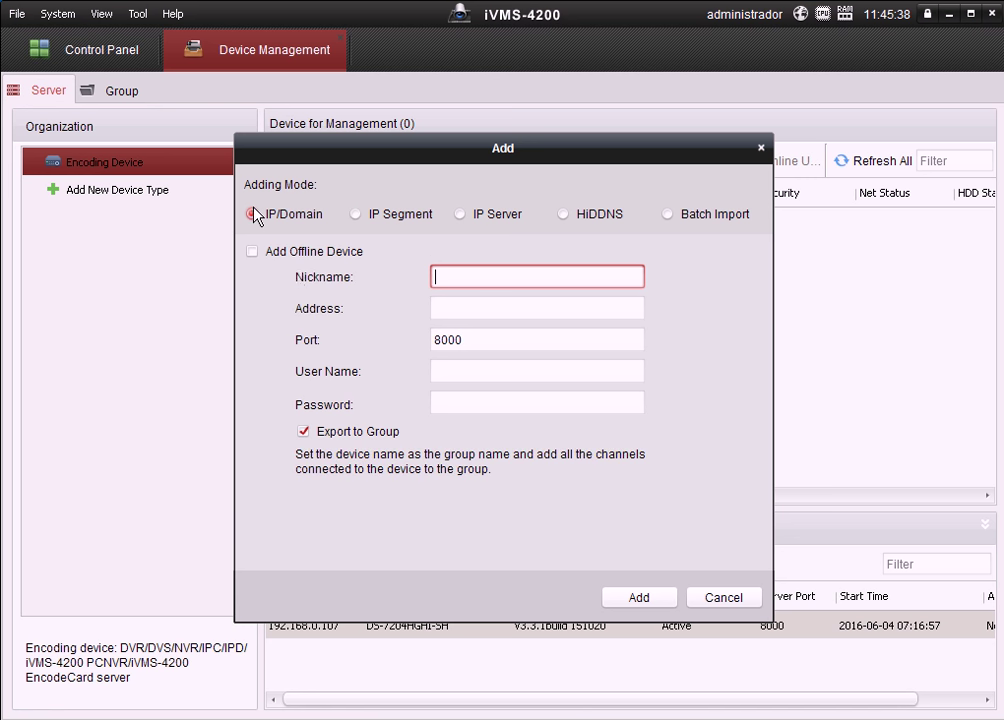
click(253, 252)
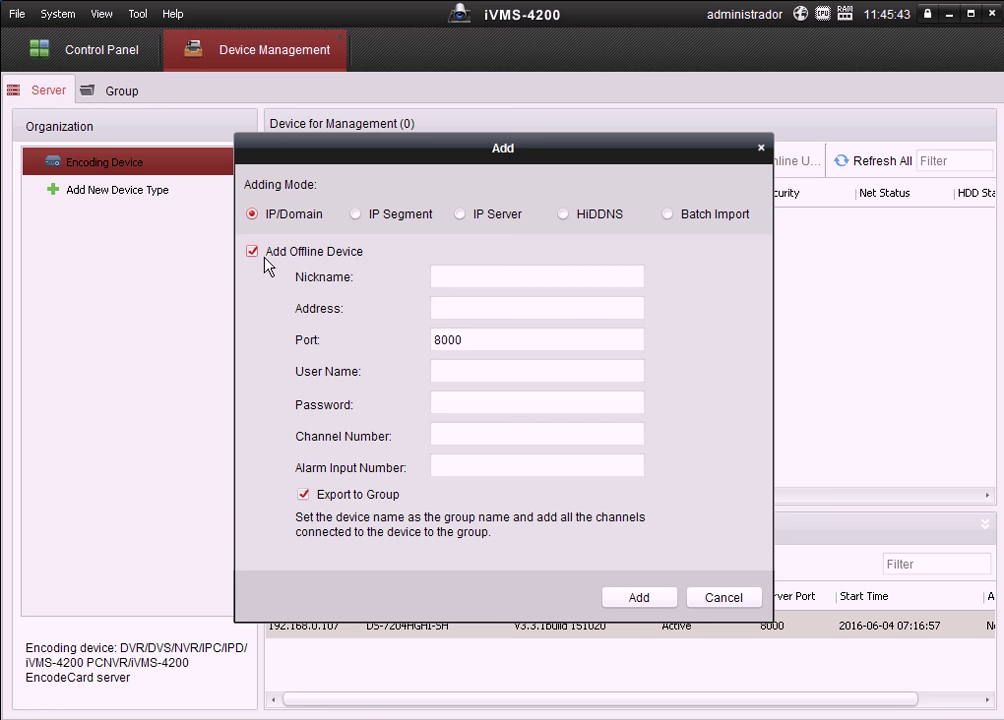
click(253, 252)
click(431, 276)
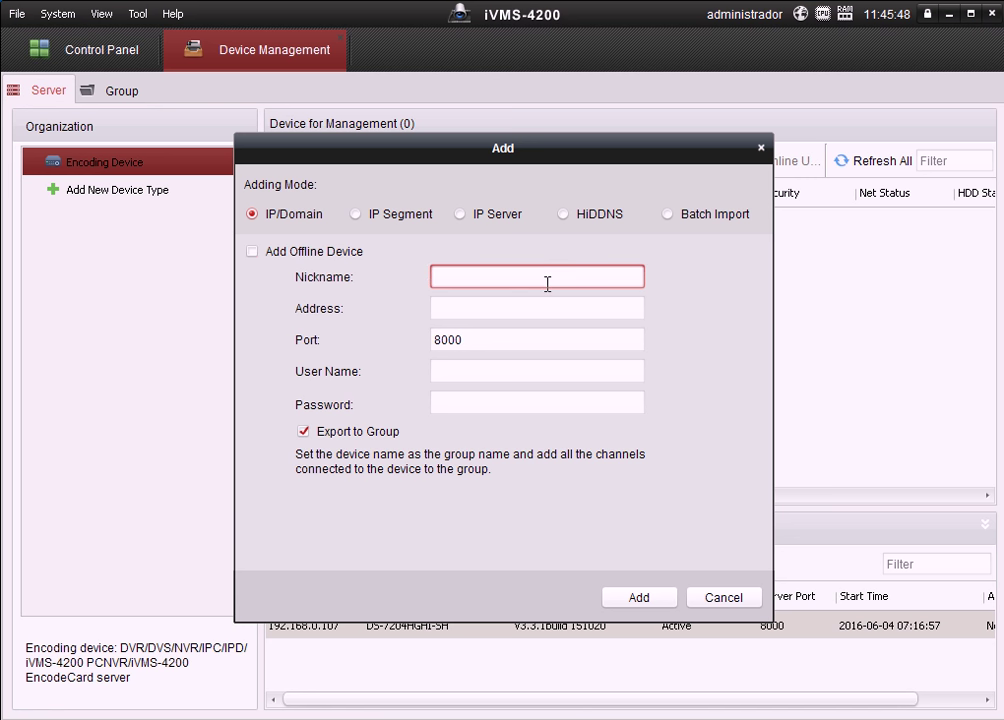
- Add DVR 'taller empresa' at 192.168.0.107, port 8000, with user name 'admin' and the device password
text(taller empresa)
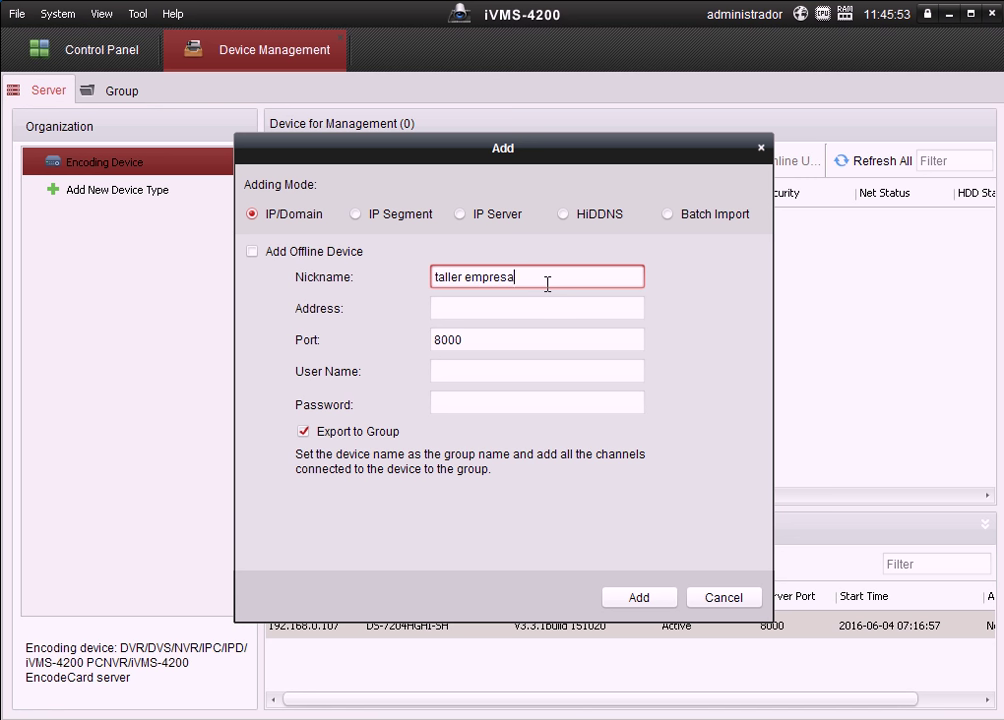
click(513, 308)
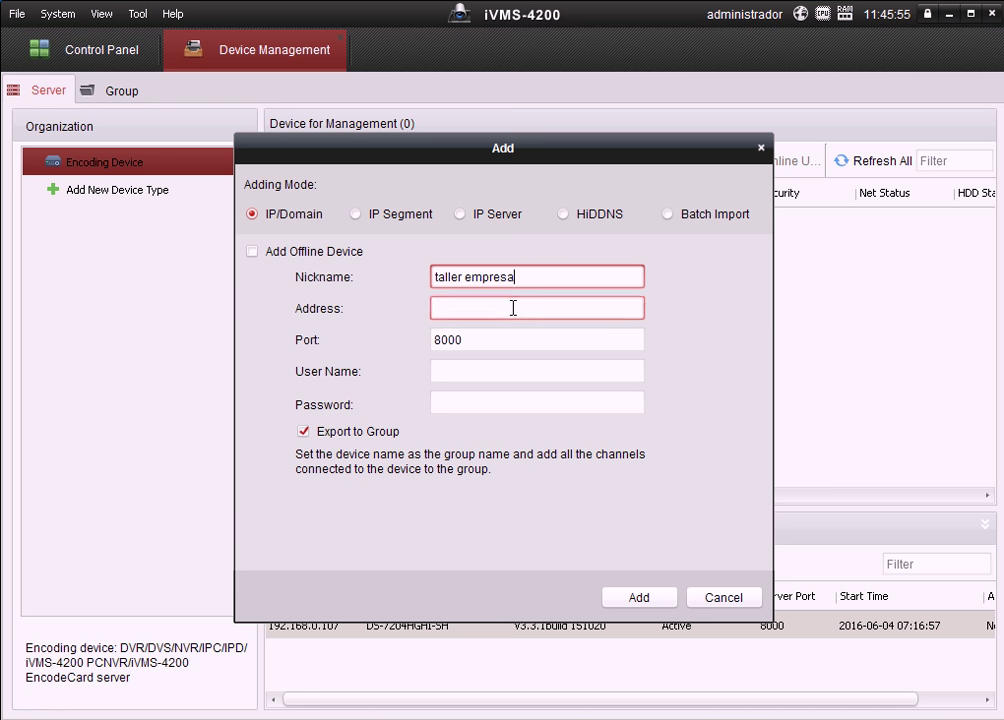
text(19)
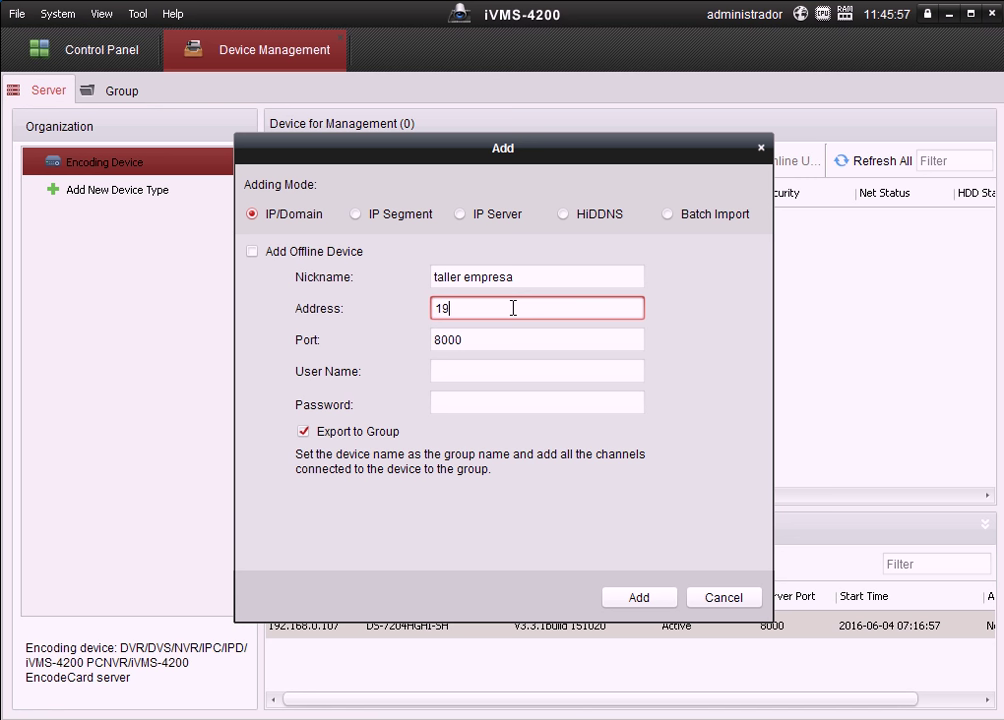
text(2.168.0.107)
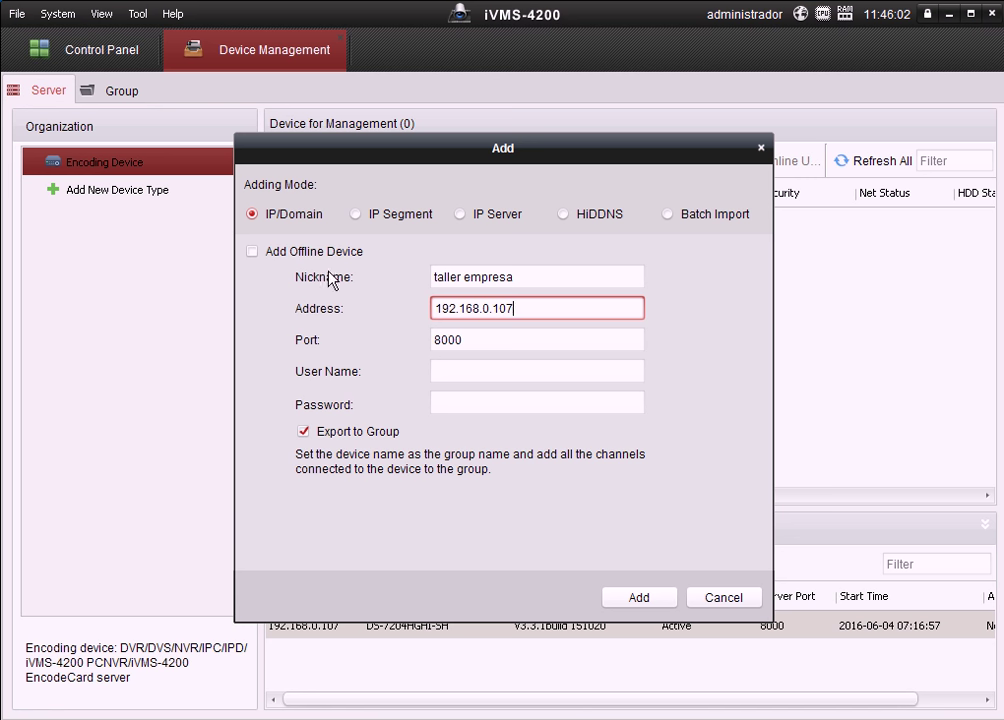
click(500, 371)
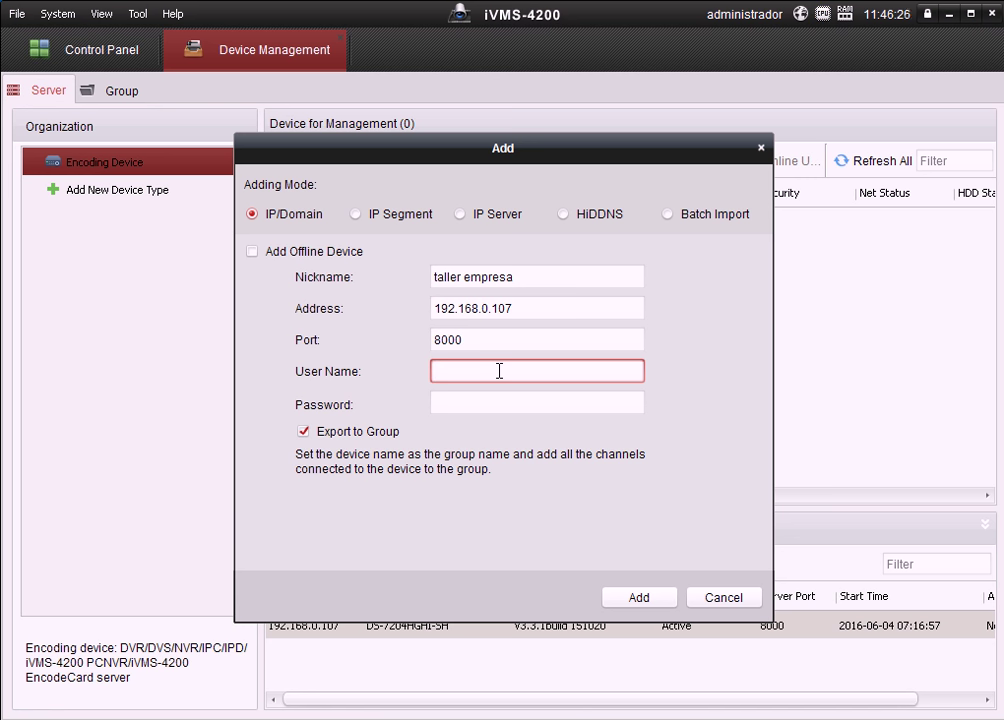
text(admin)
key(Tab)
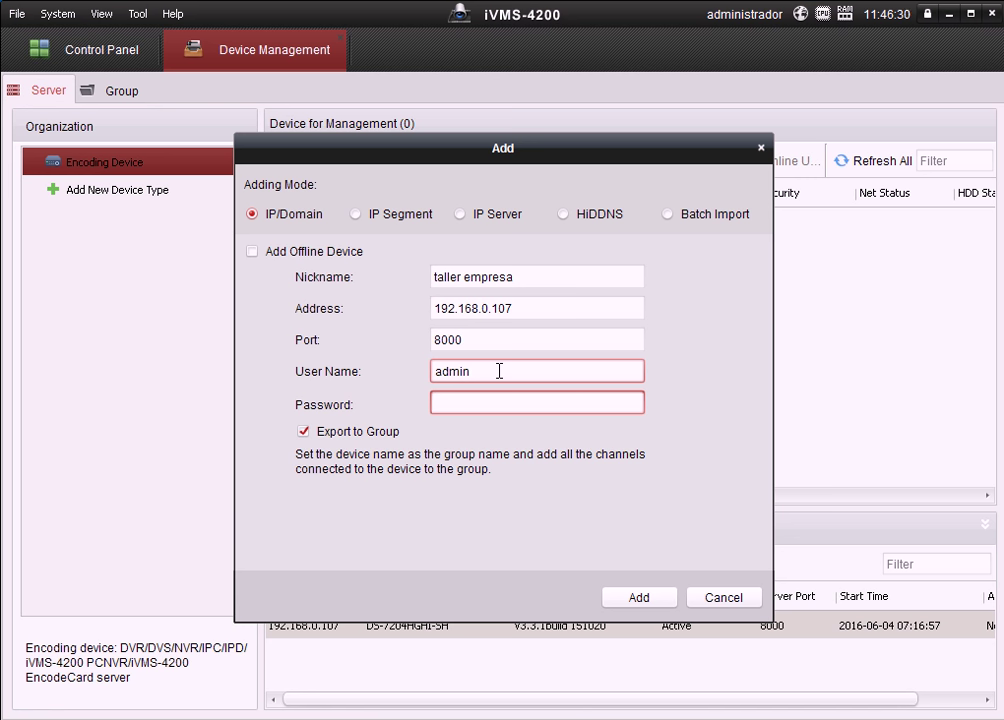
text(123456789)
click(640, 598)
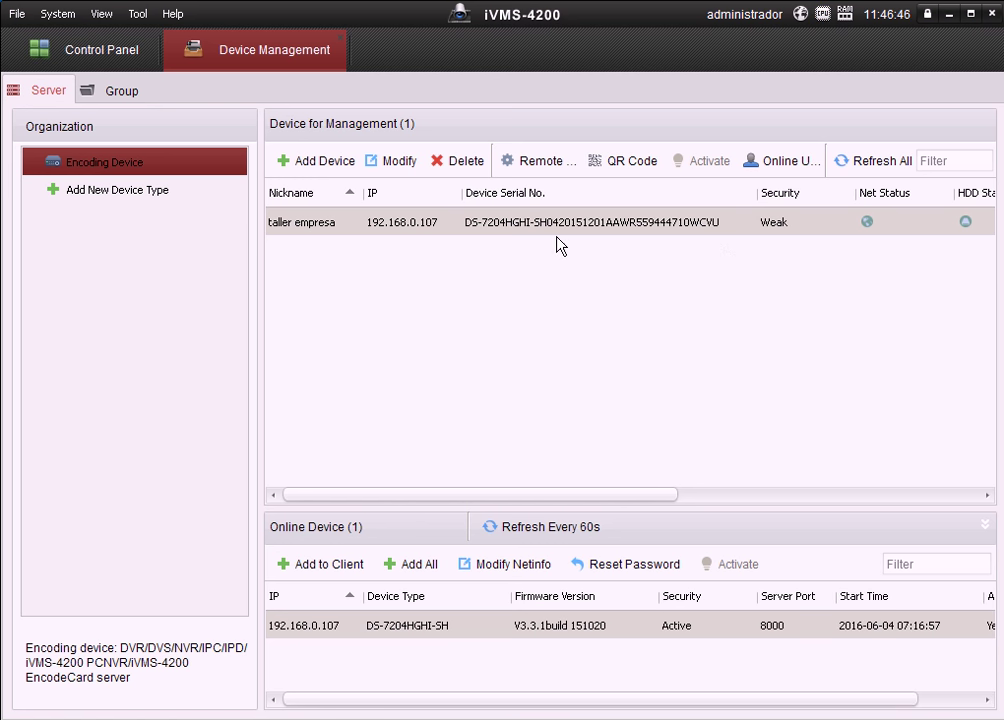
- Reopen the Add New Device Type choice and close it unchanged, leaving 'taller empresa' listed
click(145, 199)
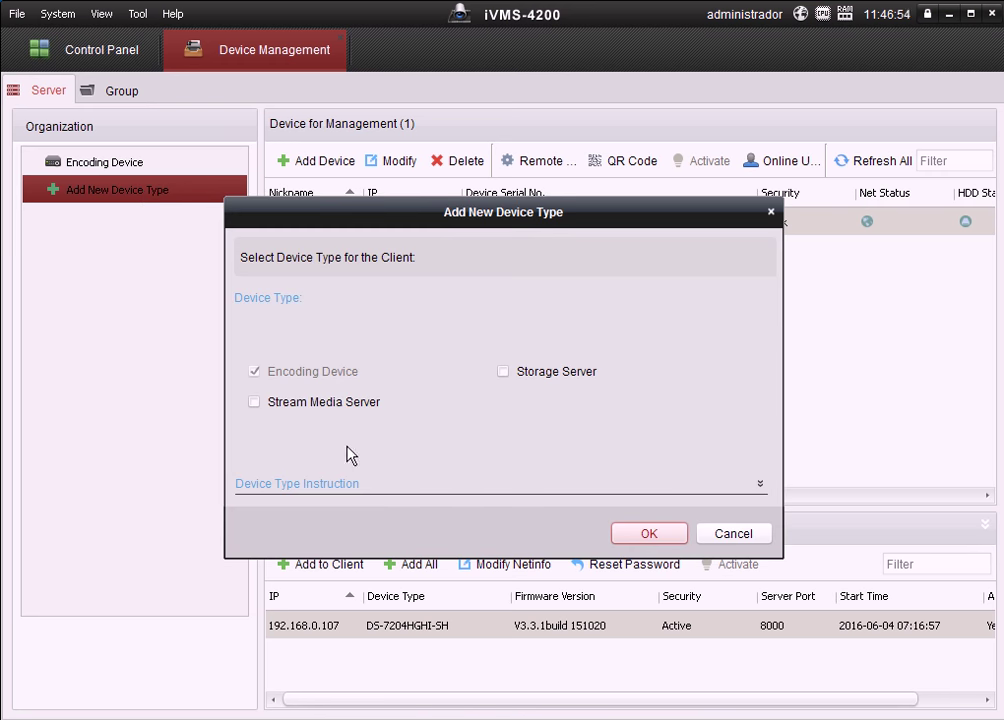
click(771, 213)
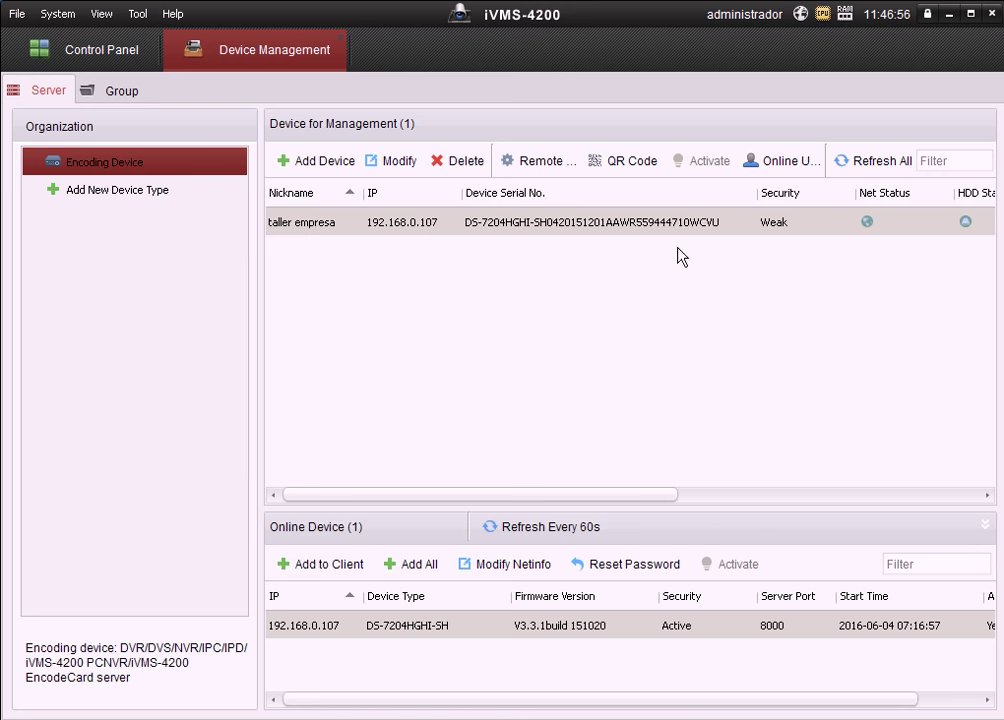